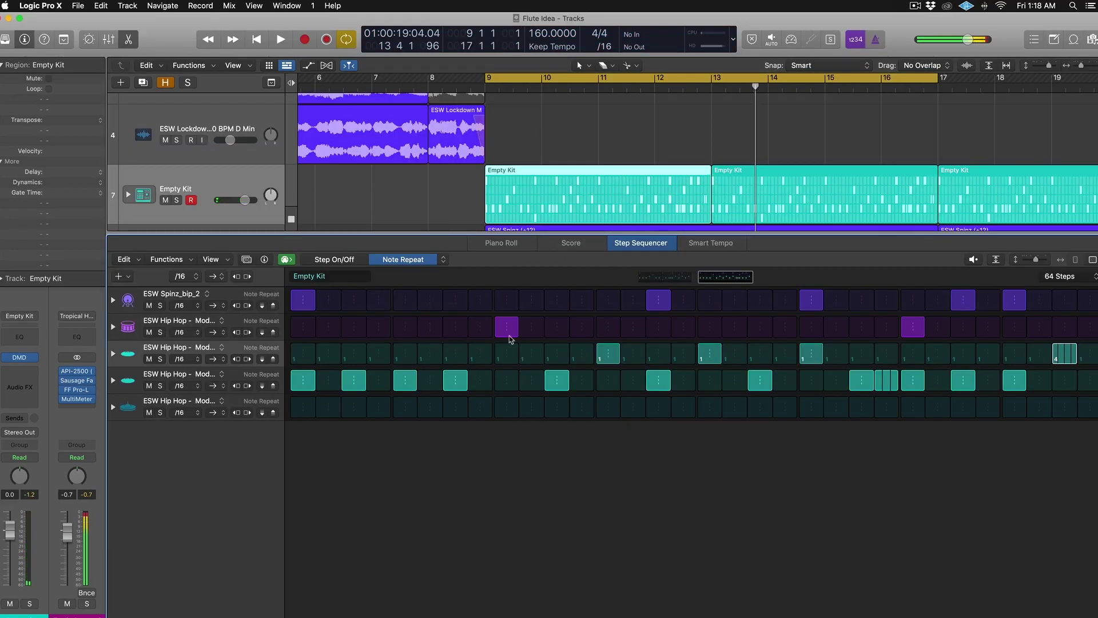
# Compare the Step On/Off and Note Repeat edit modes, and inspect the third row's Velocity and Note Repeat subrows.
pyautogui.click(336, 260)
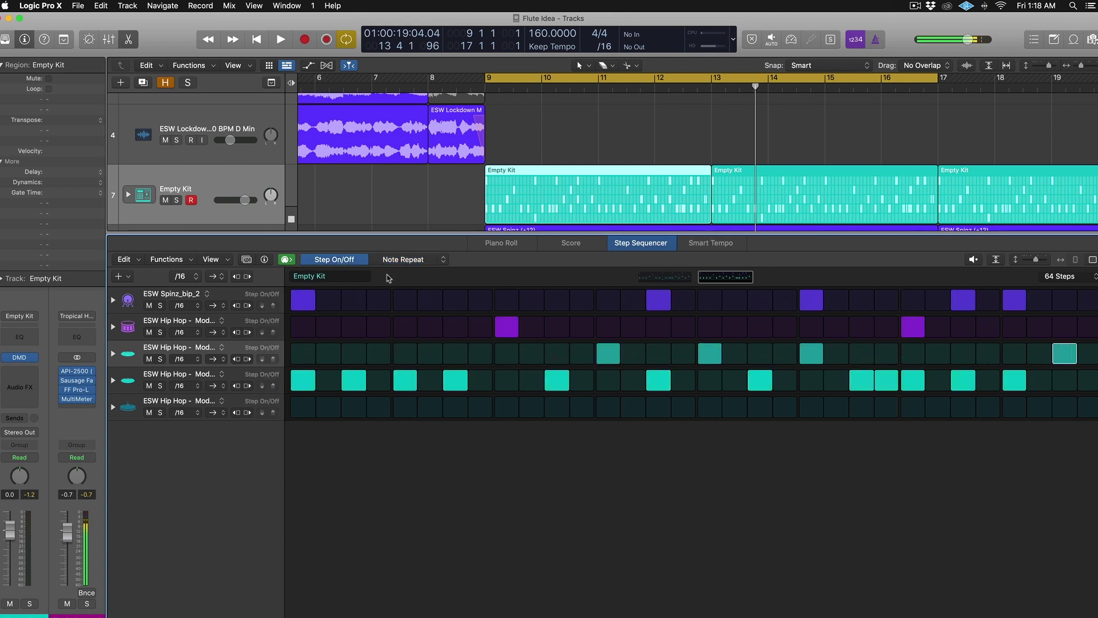
pyautogui.click(426, 260)
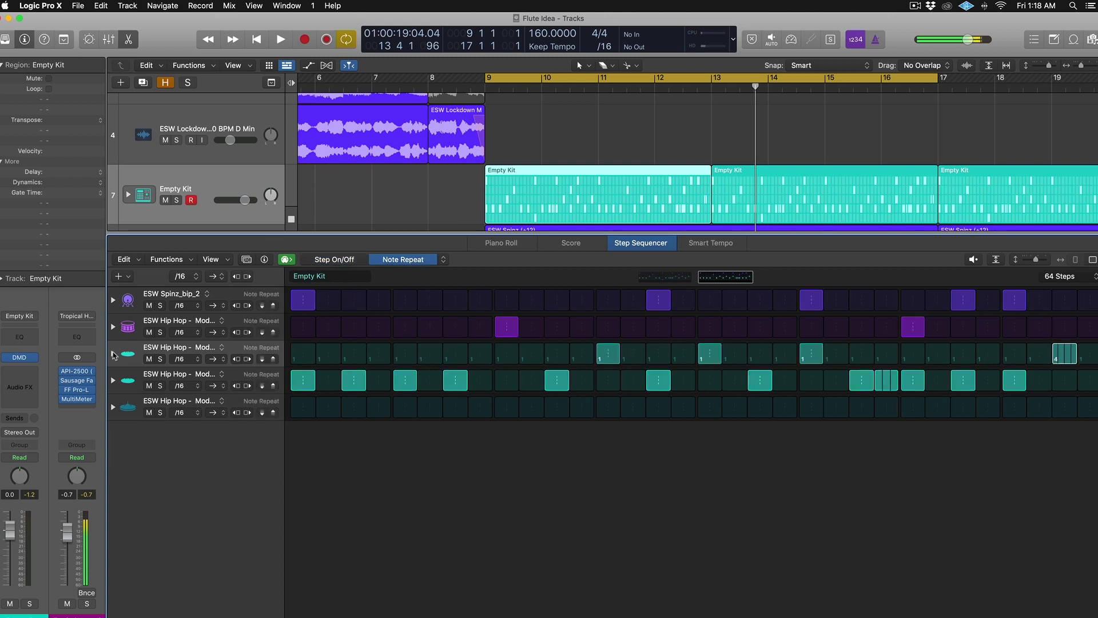
pyautogui.click(113, 355)
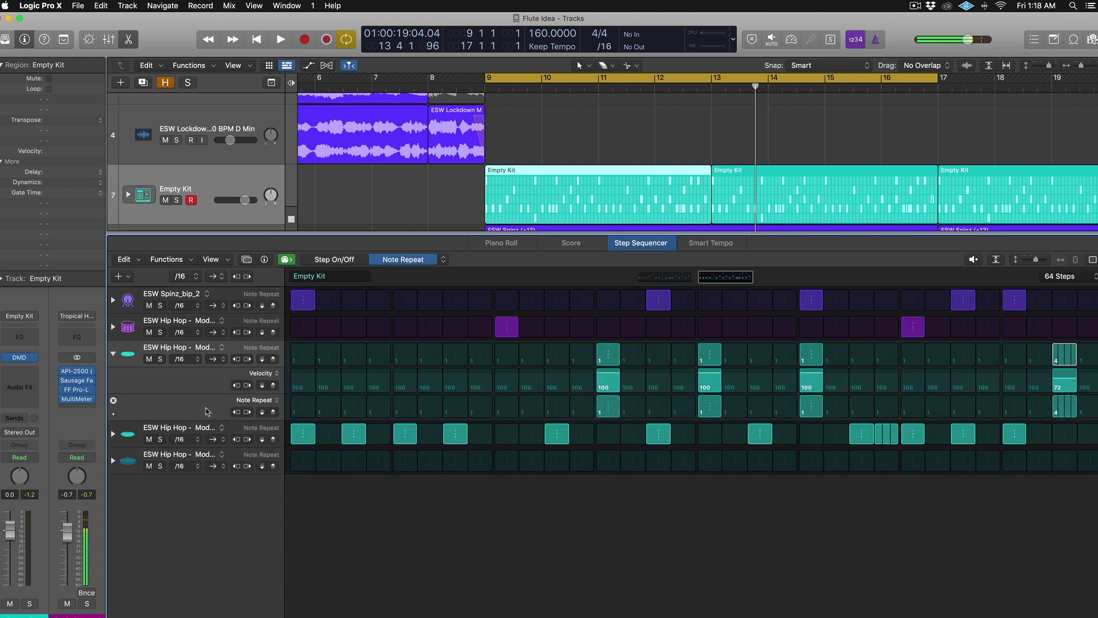
pyautogui.click(441, 261)
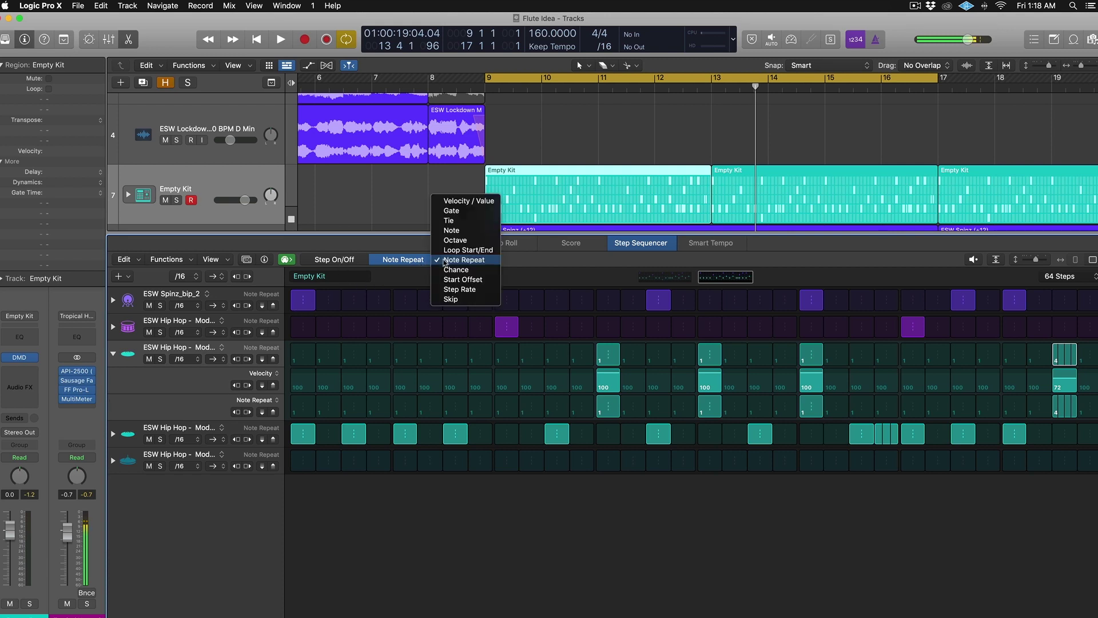
pyautogui.click(533, 258)
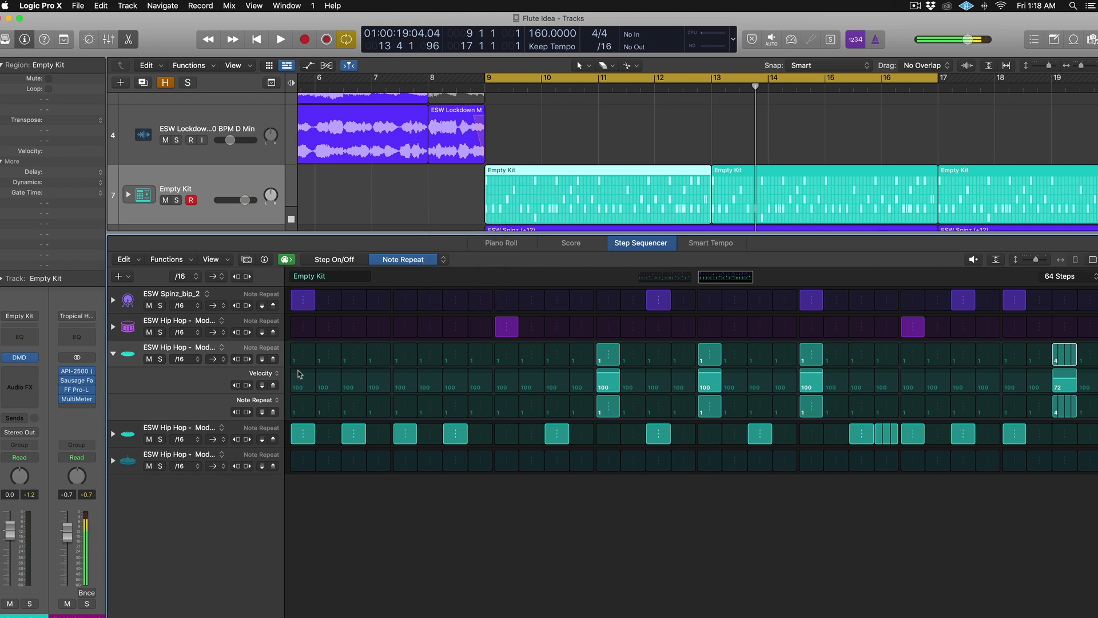
pyautogui.moveTo(809, 384); pyautogui.dragTo(810, 376)
pyautogui.click(113, 353)
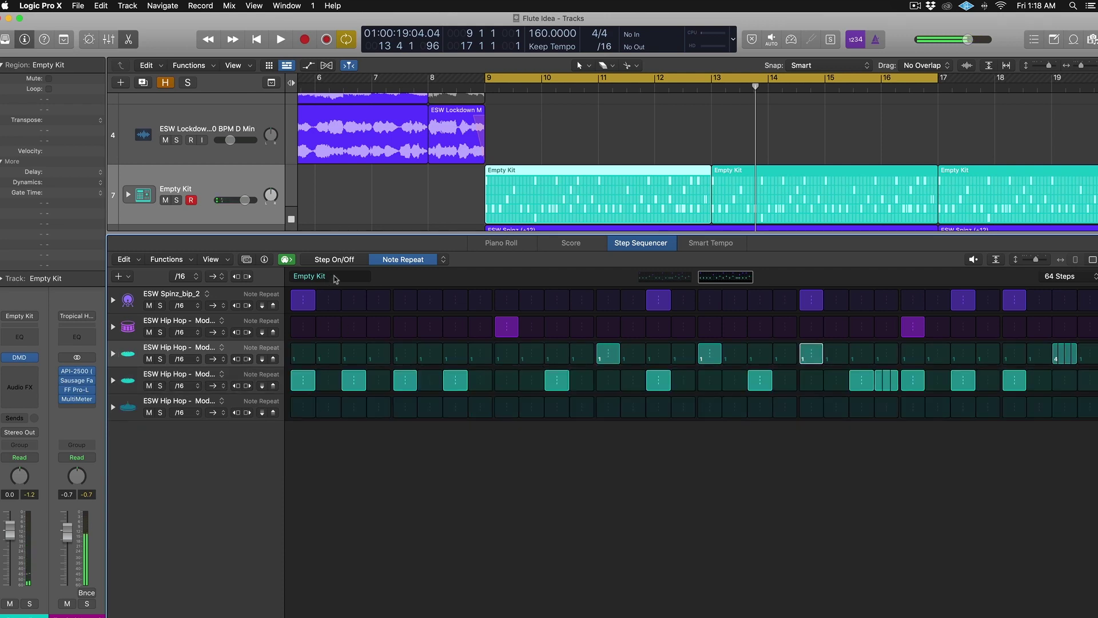
# Try a note repeat of 3 on the fifth step of the fourth row and set it back to 1.
pyautogui.moveTo(408, 384); pyautogui.dragTo(410, 374)
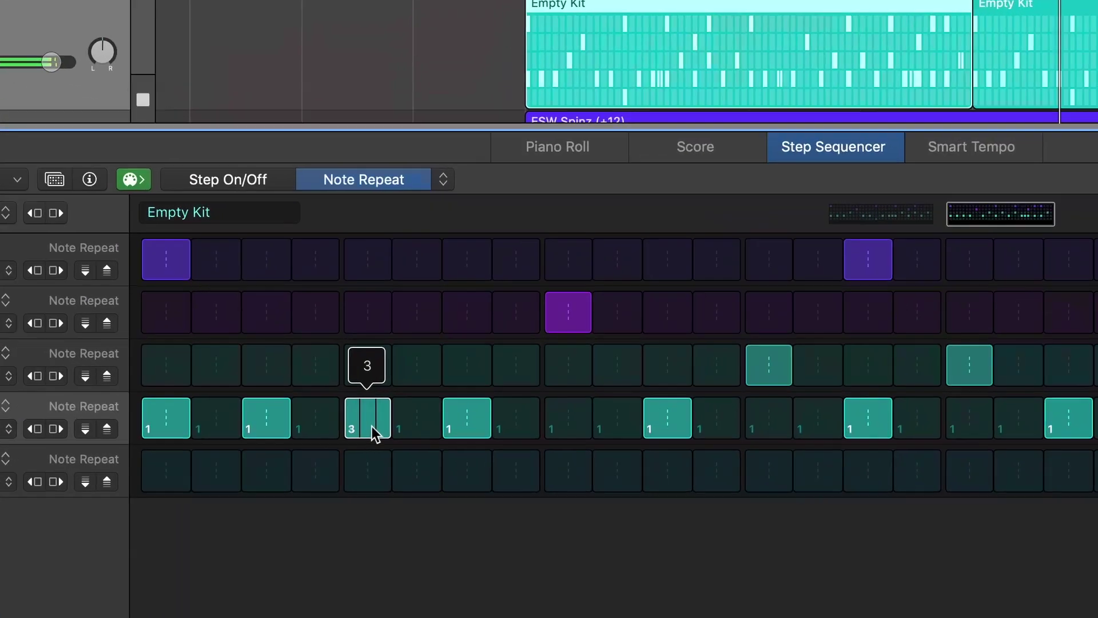
pyautogui.moveTo(365, 416); pyautogui.dragTo(362, 465)
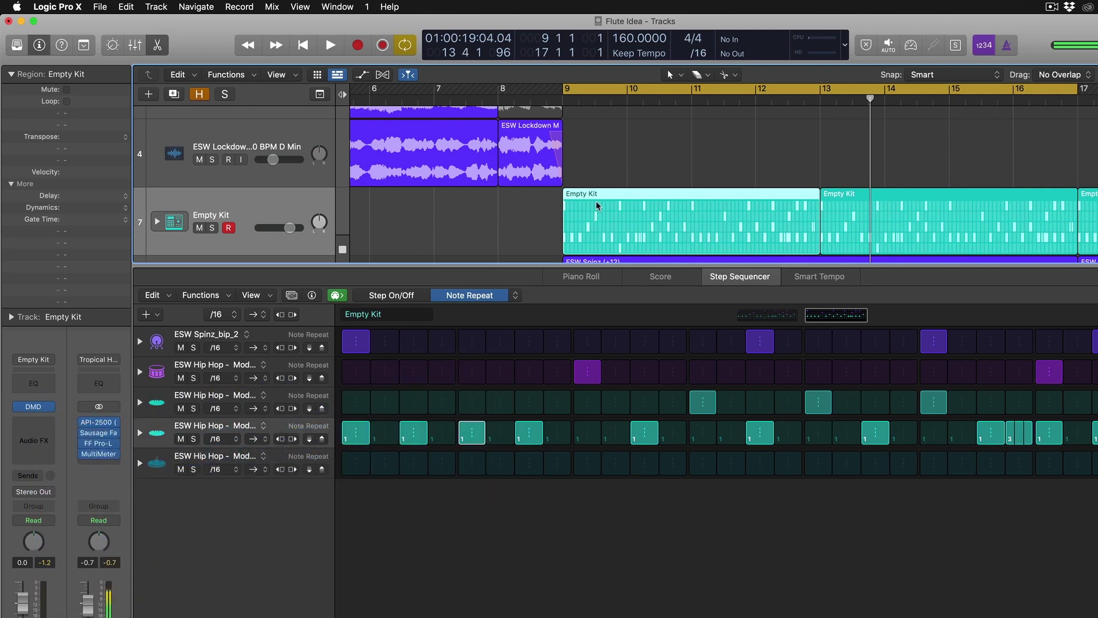
# Show the Mixer in place of the Step Sequencer and take a brief look at the Live Loops grid.
pyautogui.press('x')
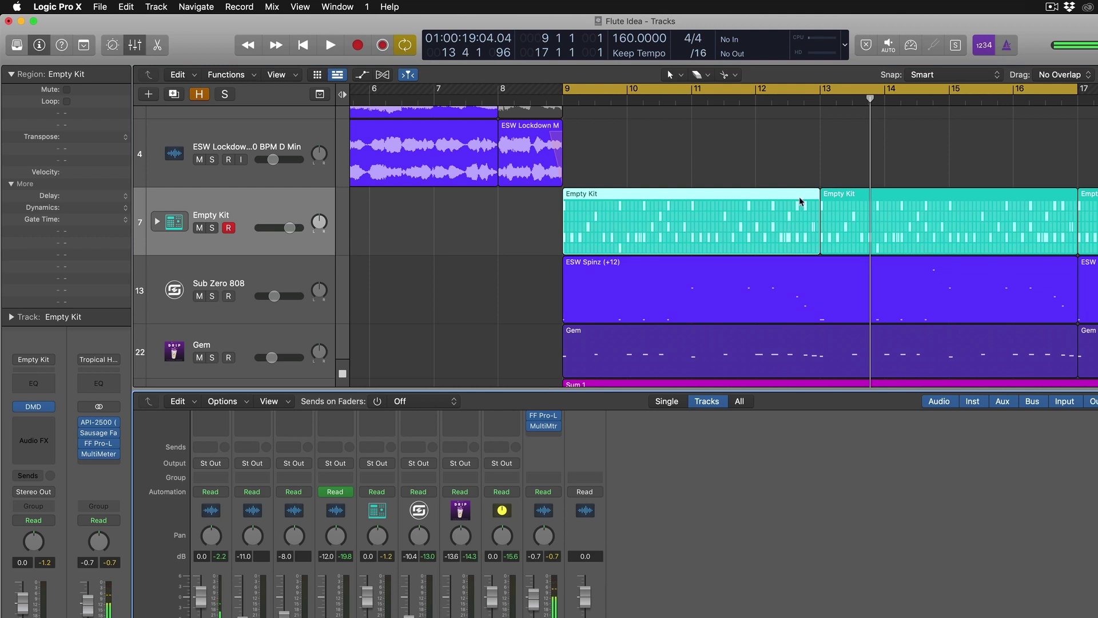
pyautogui.press('super+Left')
pyautogui.hscroll(-2, 778, 200)
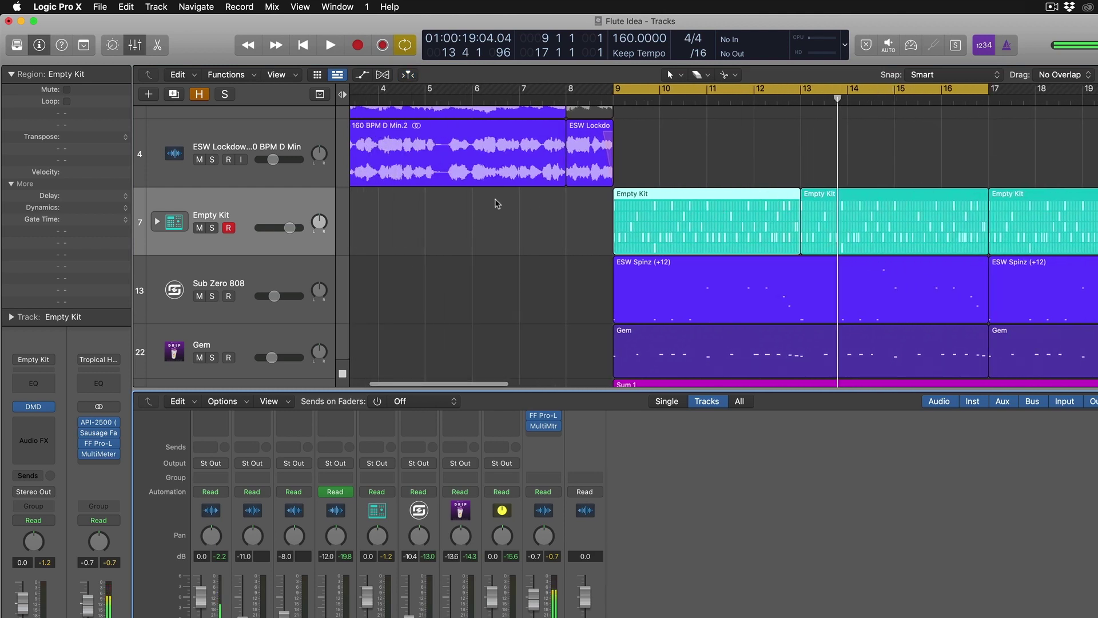
pyautogui.click(317, 75)
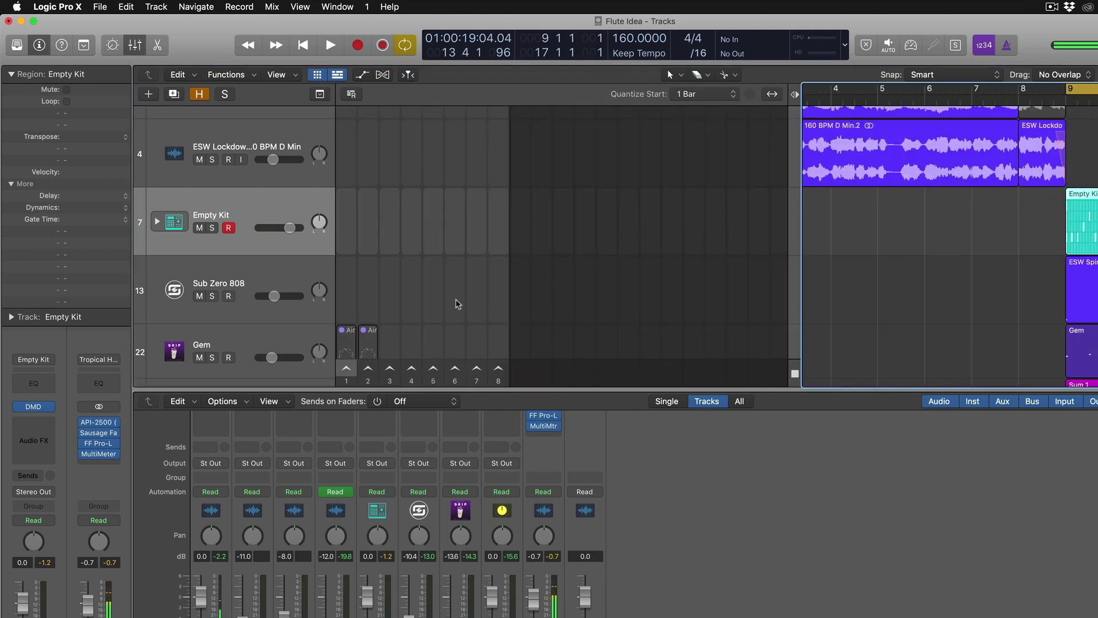
pyautogui.click(317, 75)
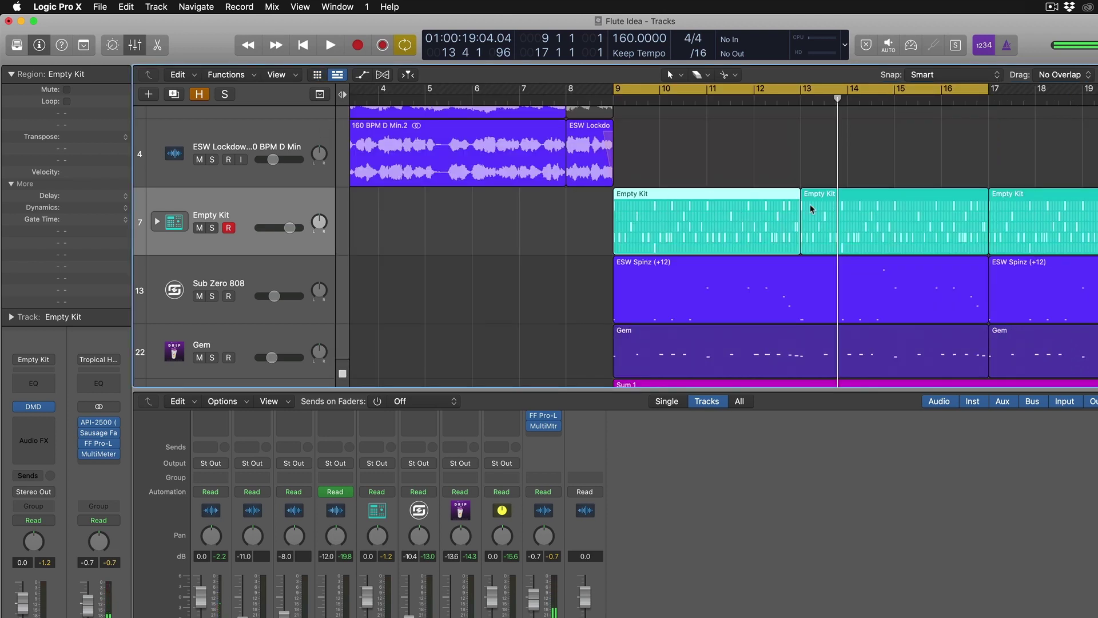
# Convert the first Empty Kit pattern region at bar 9 to a MIDI region.
pyautogui.rightClick(744, 197)
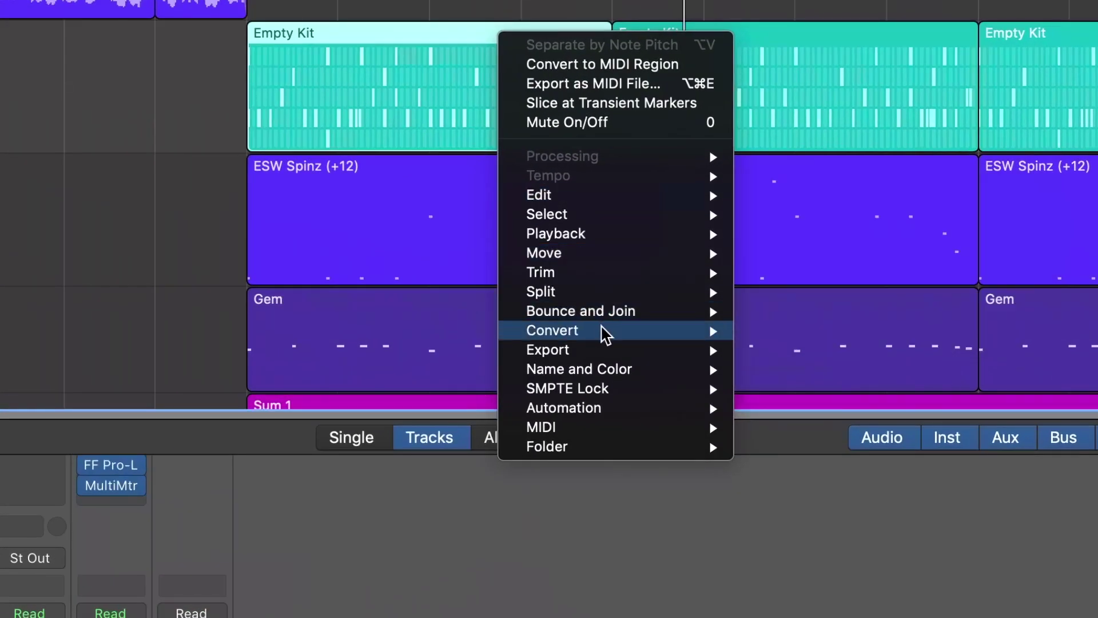
pyautogui.moveTo(772, 346)
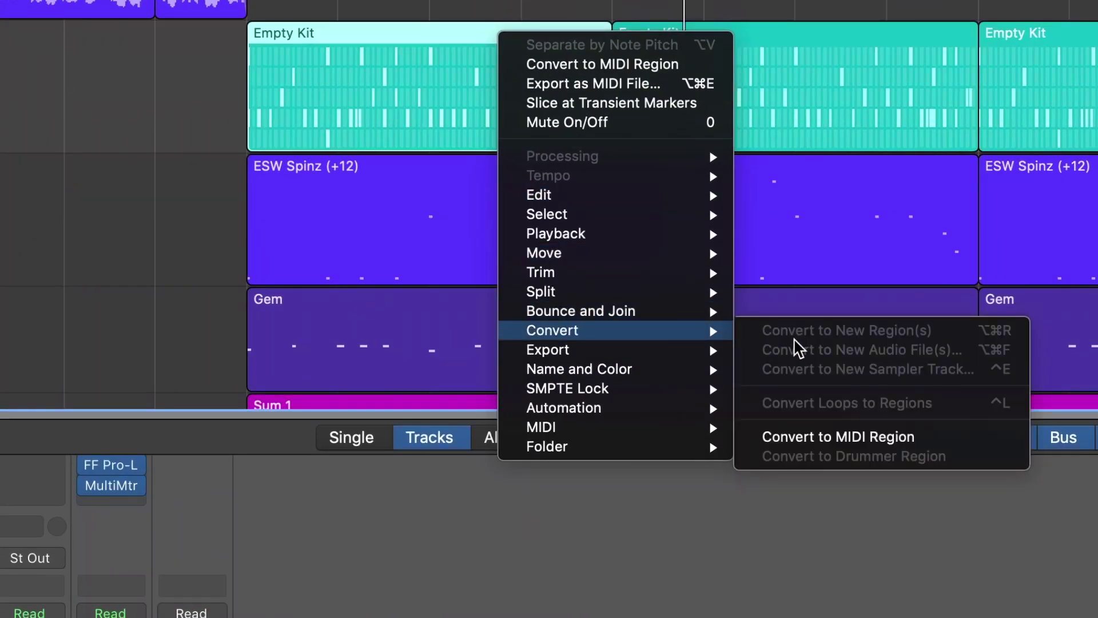
pyautogui.click(834, 438)
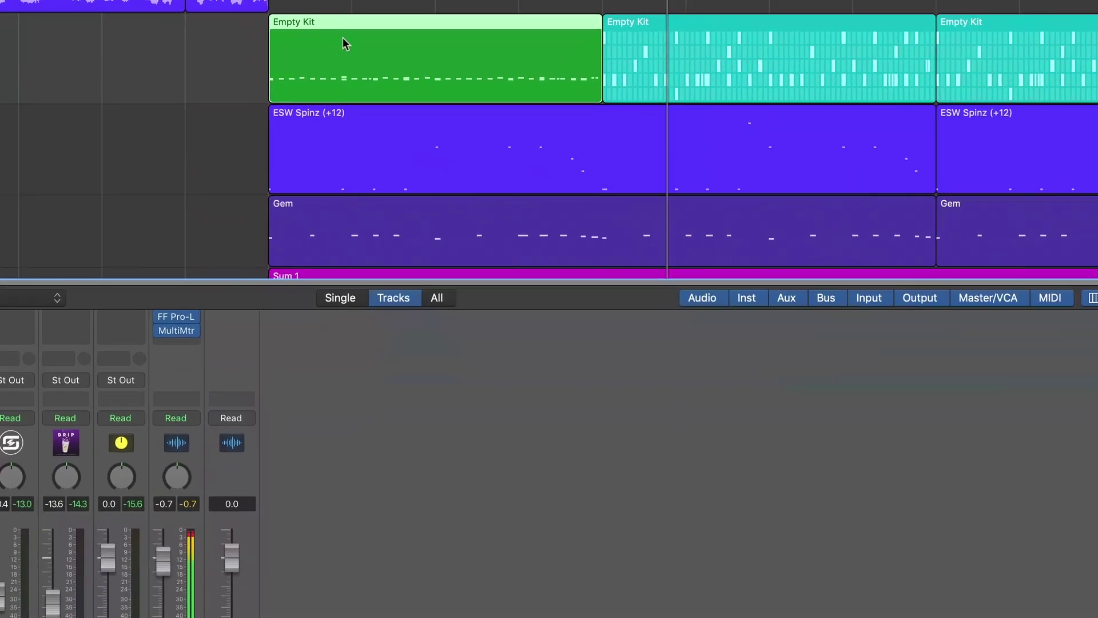
# Examine the converted Empty Kit region's notes in the Piano Roll and return to the Mixer.
pyautogui.doubleClick(338, 86)
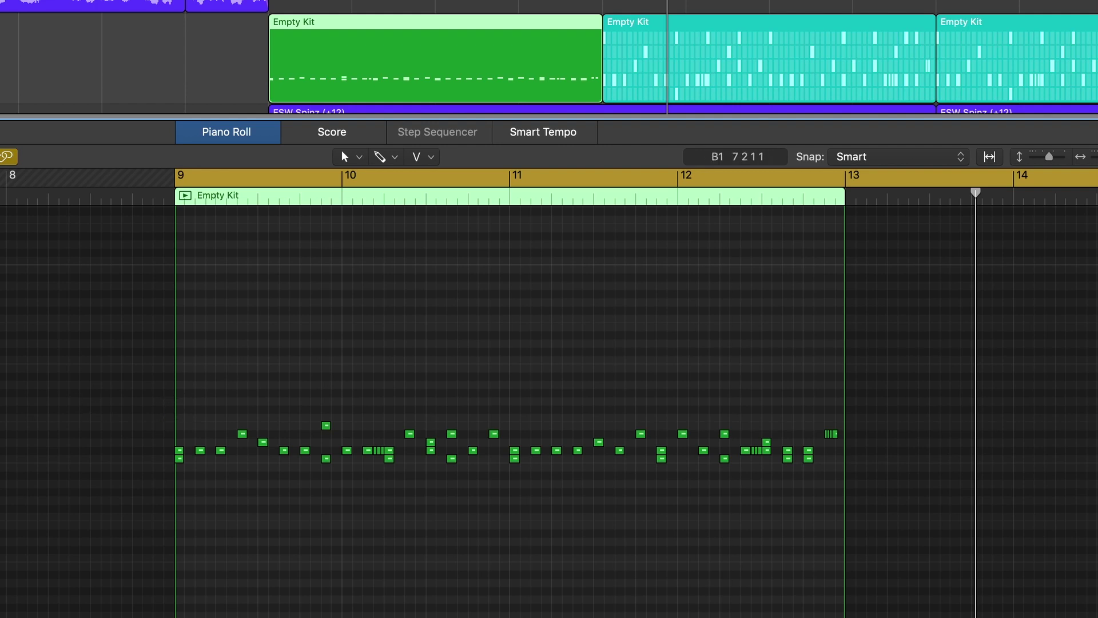
pyautogui.press('super+w')
pyautogui.press('v')
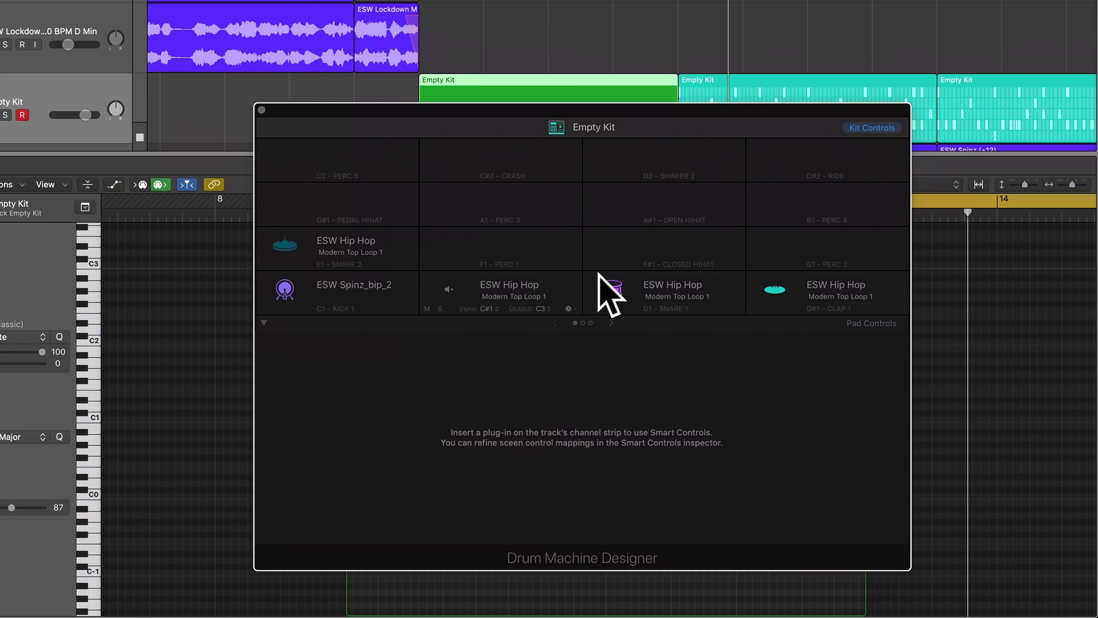
pyautogui.click(262, 110)
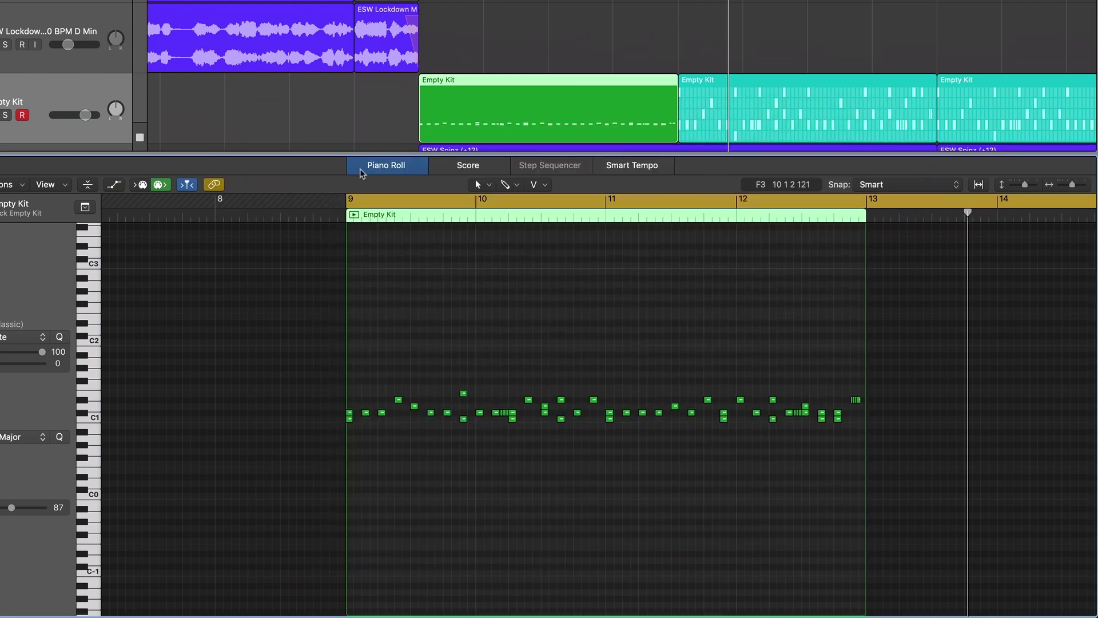
pyautogui.press('x')
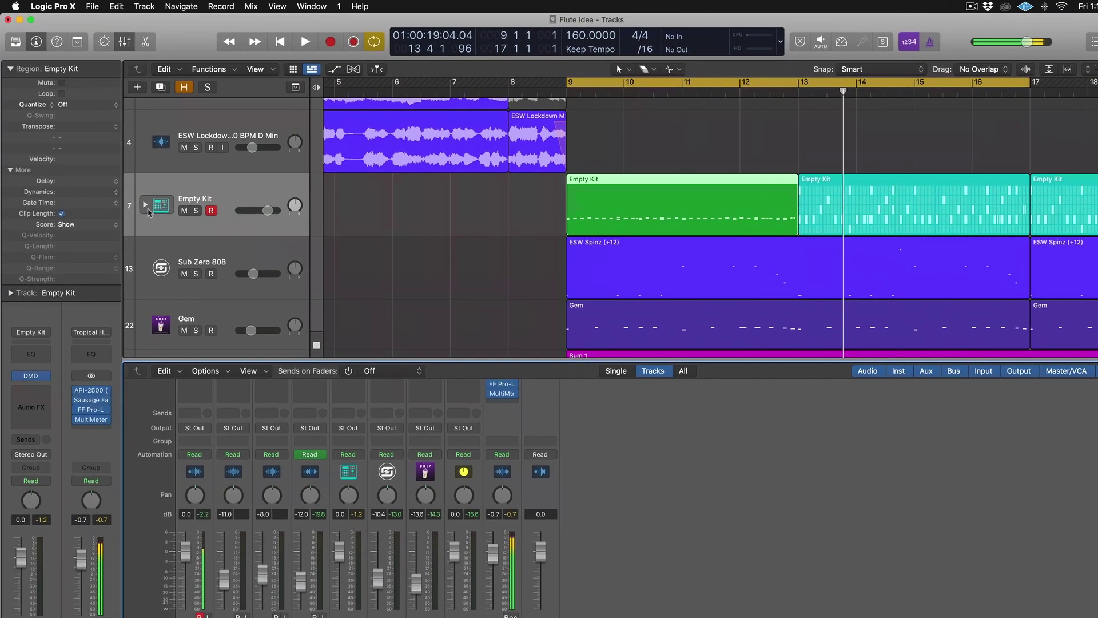
# Expand the Empty Kit track stack and play back its converted MIDI region in solo.
pyautogui.click(145, 206)
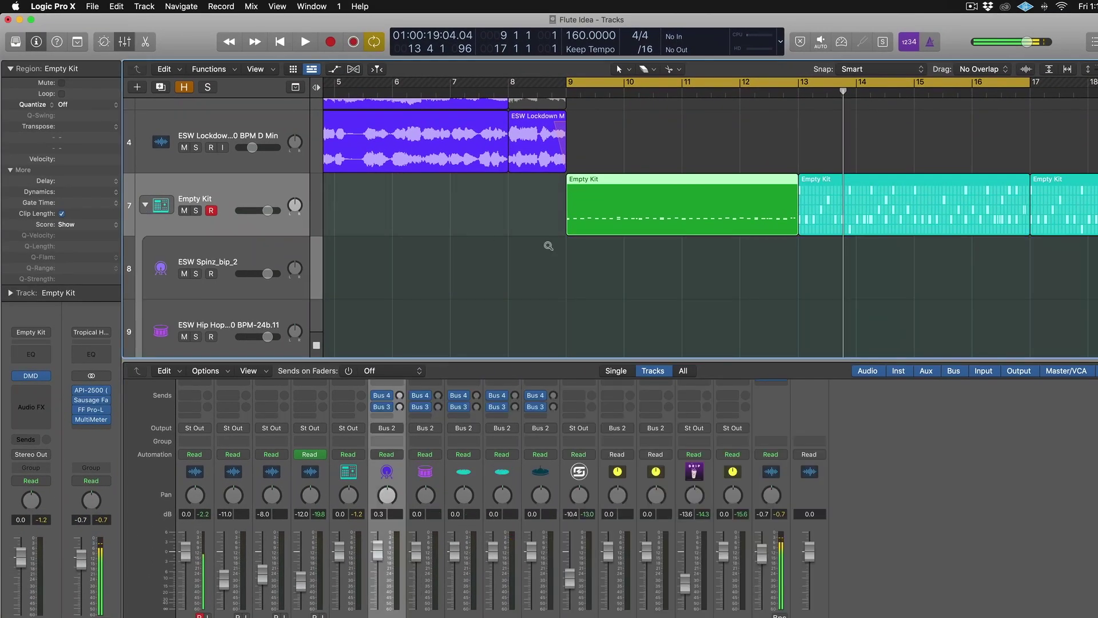
pyautogui.scroll(-5, 549, 246)
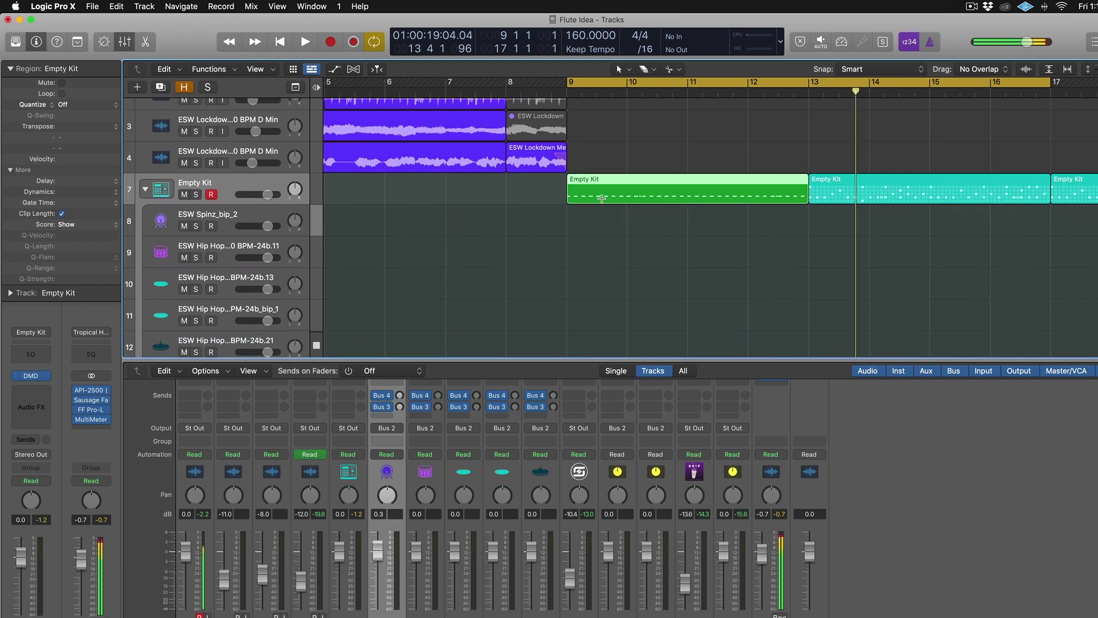
pyautogui.hotkey('ctrl', 's')
pyautogui.press('space')
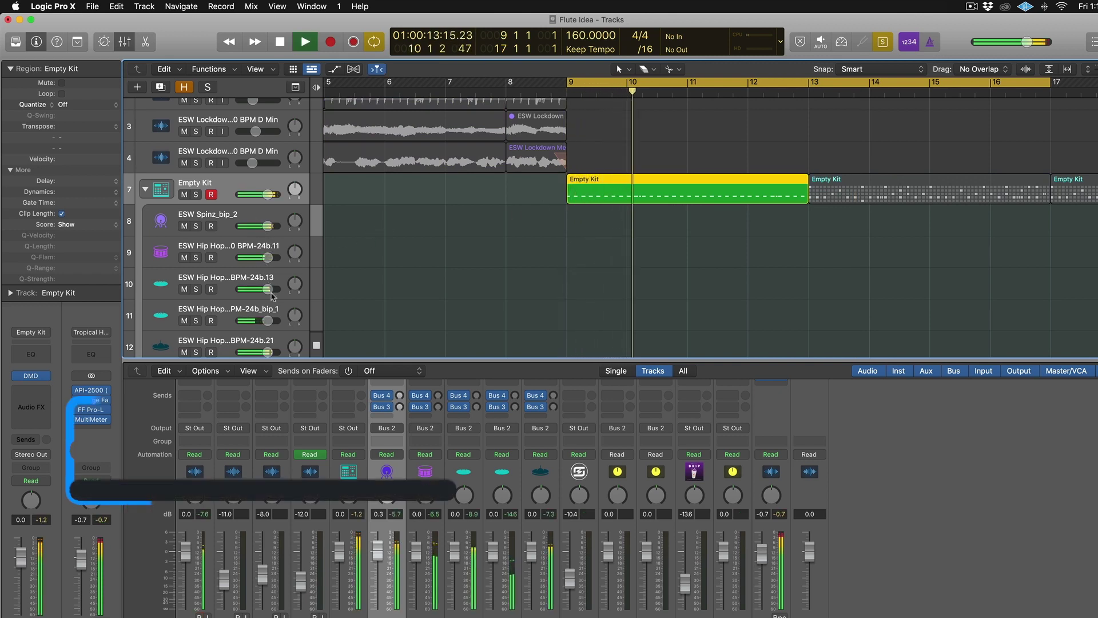
pyautogui.press('space')
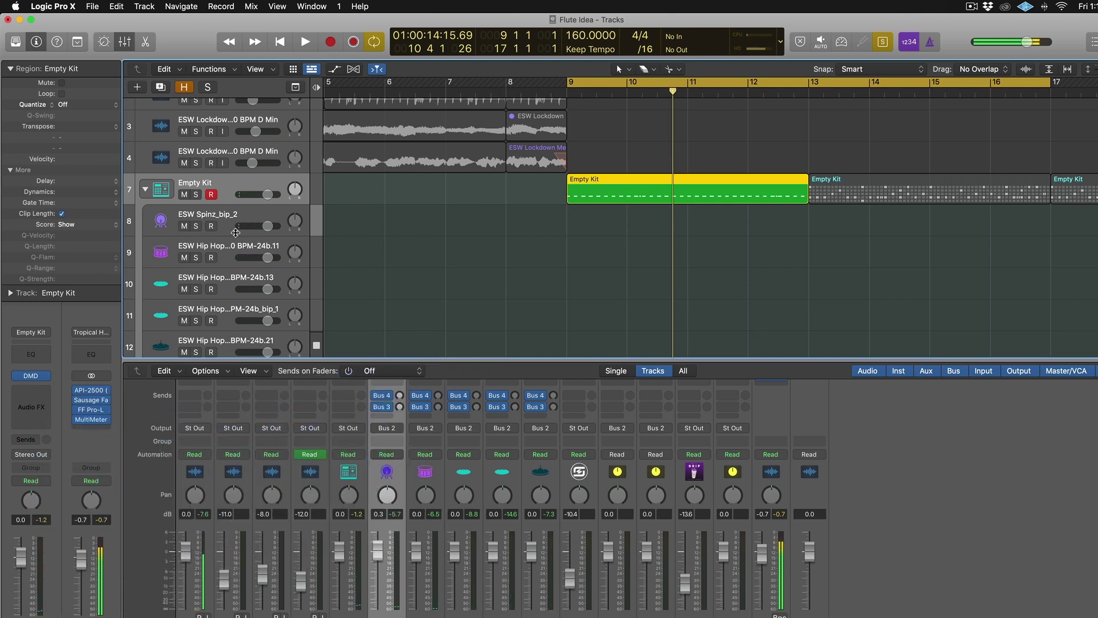
# Go through the individual drum subtracks inside the Empty Kit stack, comparing them with the parent track.
pyautogui.click(238, 247)
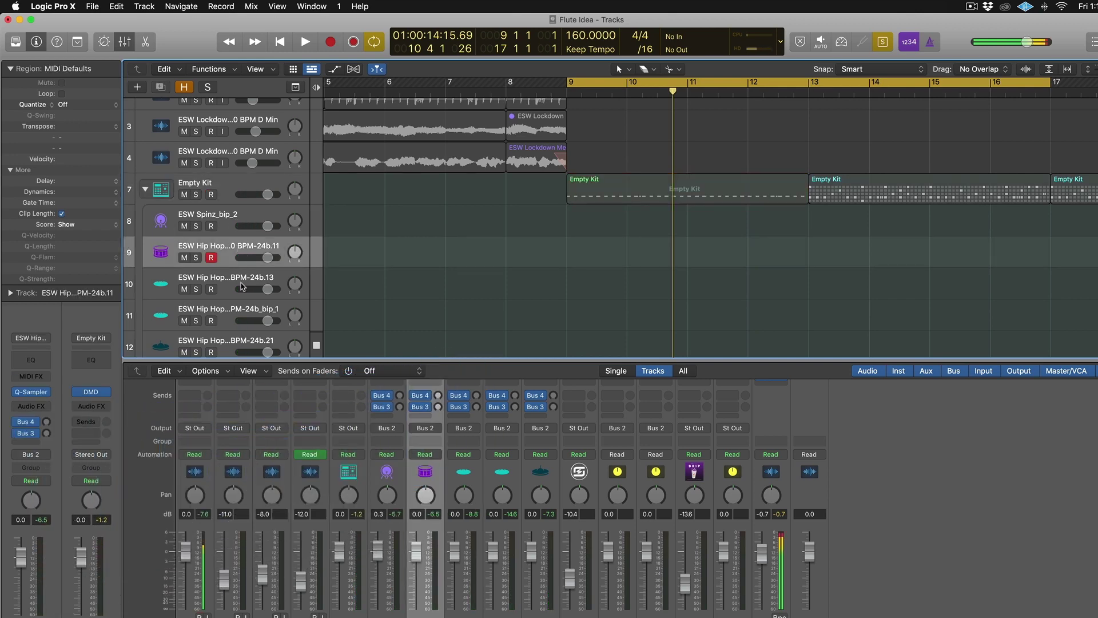
pyautogui.click(240, 282)
pyautogui.click(234, 187)
pyautogui.hscroll(-1, 527, 191)
pyautogui.press('super+Left')
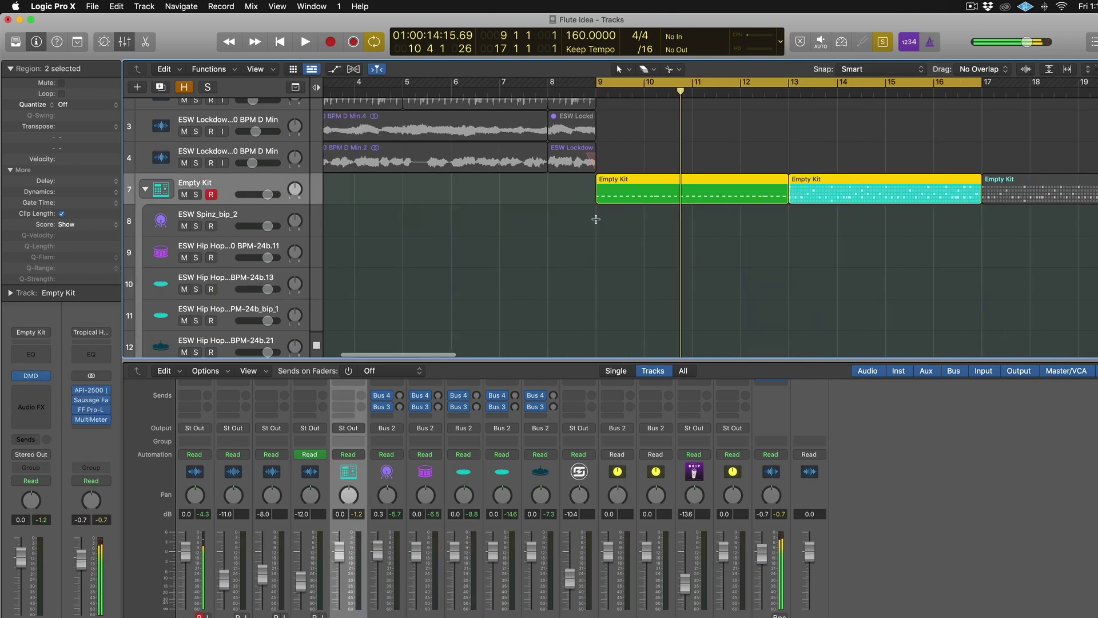
pyautogui.moveTo(596, 219); pyautogui.dragTo(623, 196)
pyautogui.click(262, 215)
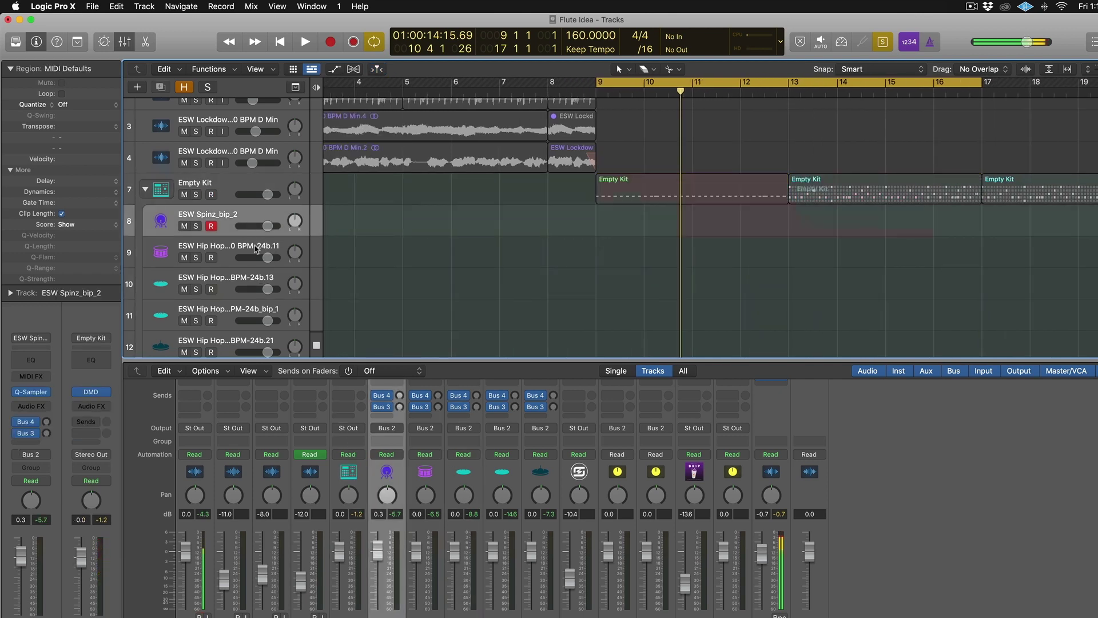
pyautogui.click(255, 251)
pyautogui.scroll(1, 233, 215)
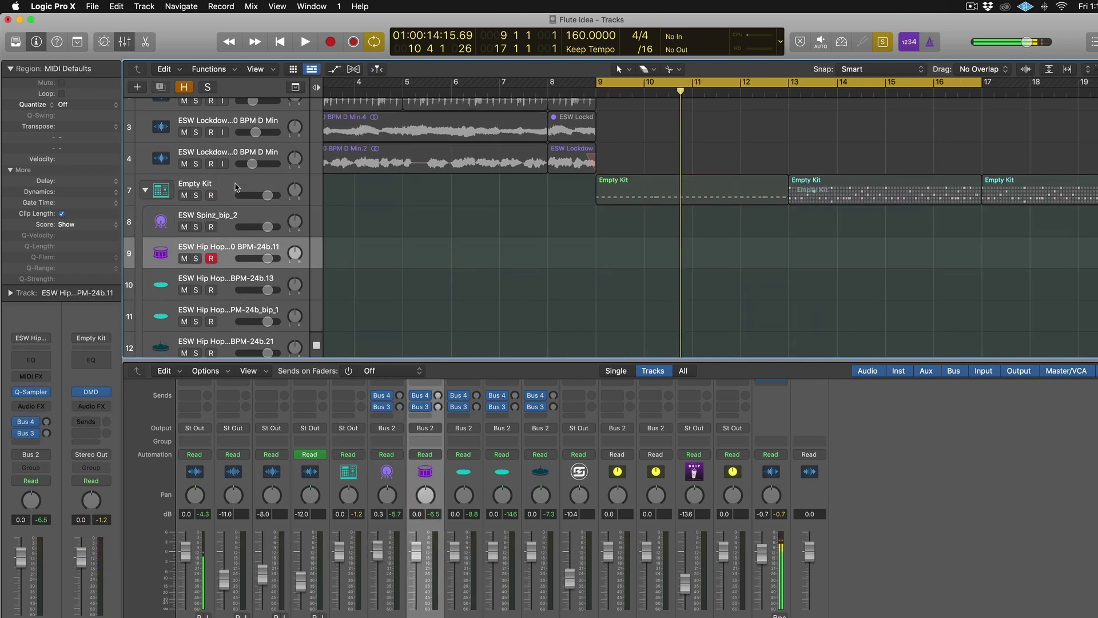
# Play the parent Empty Kit track's regions in solo to check which subtracks they trigger.
pyautogui.click(236, 187)
pyautogui.press('space')
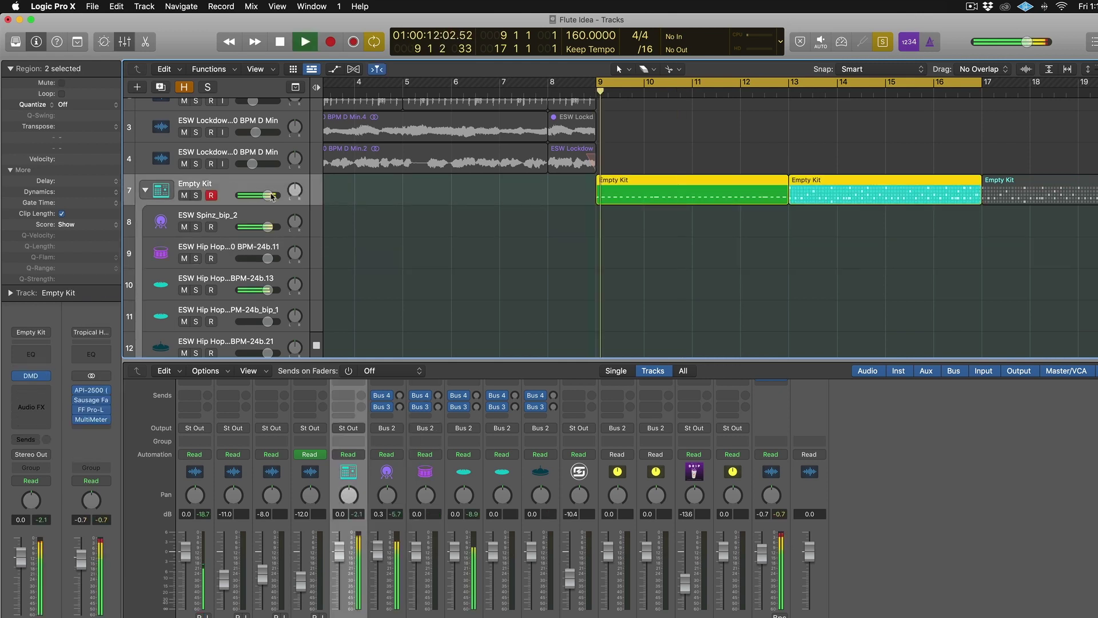
pyautogui.click(647, 211)
# Separate the converted Empty Kit MIDI region at bar 9 by note pitch.
pyautogui.click(644, 186)
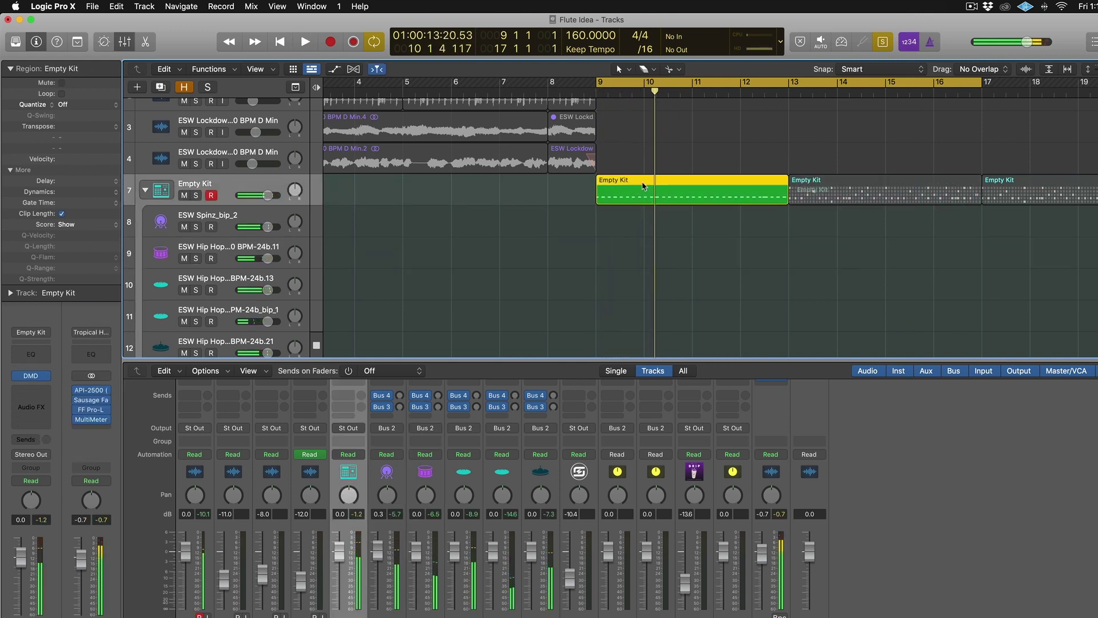
pyautogui.scroll(-2, 627, 196)
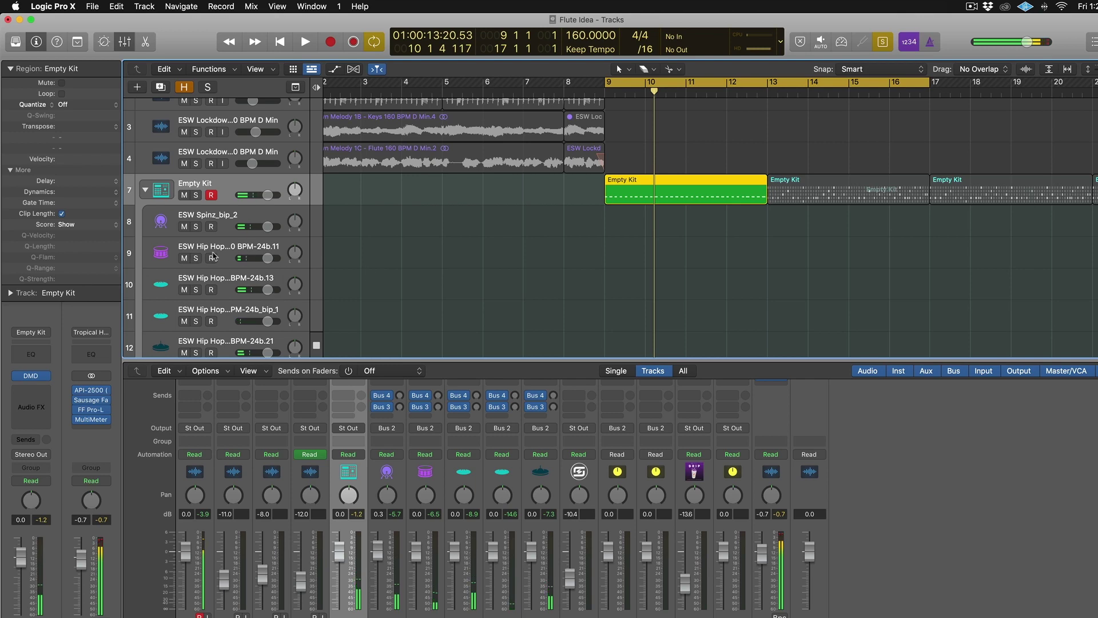
pyautogui.rightClick(622, 180)
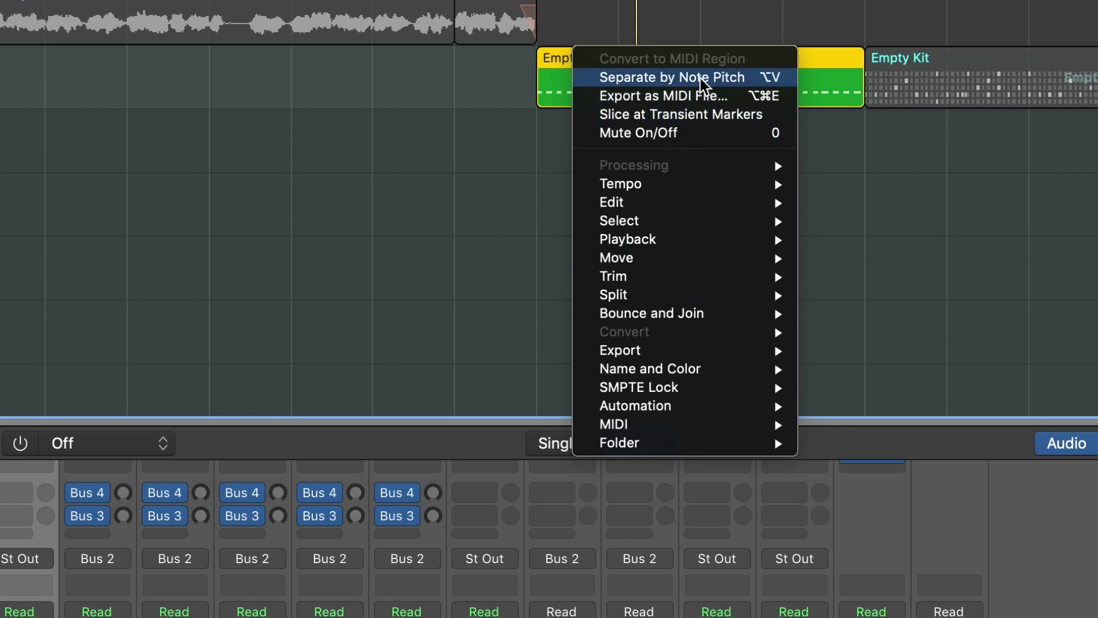
pyautogui.moveTo(675, 410)
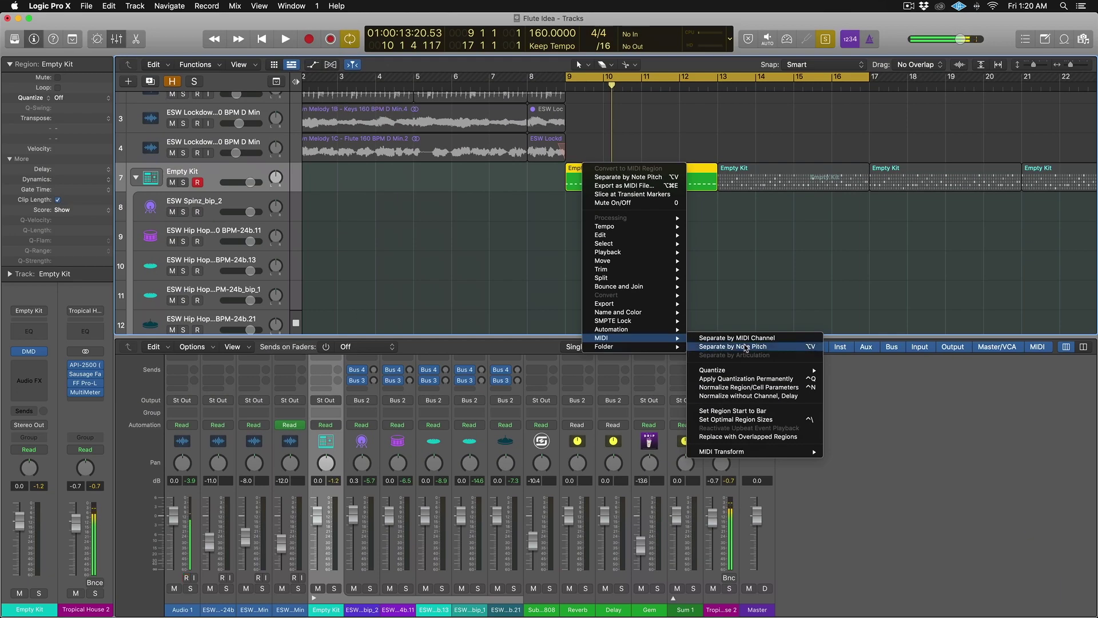
pyautogui.click(746, 347)
# Select the ESW Spinz_bip_2 track and play back its separated region in solo.
pyautogui.click(223, 203)
pyautogui.press('super+Up')
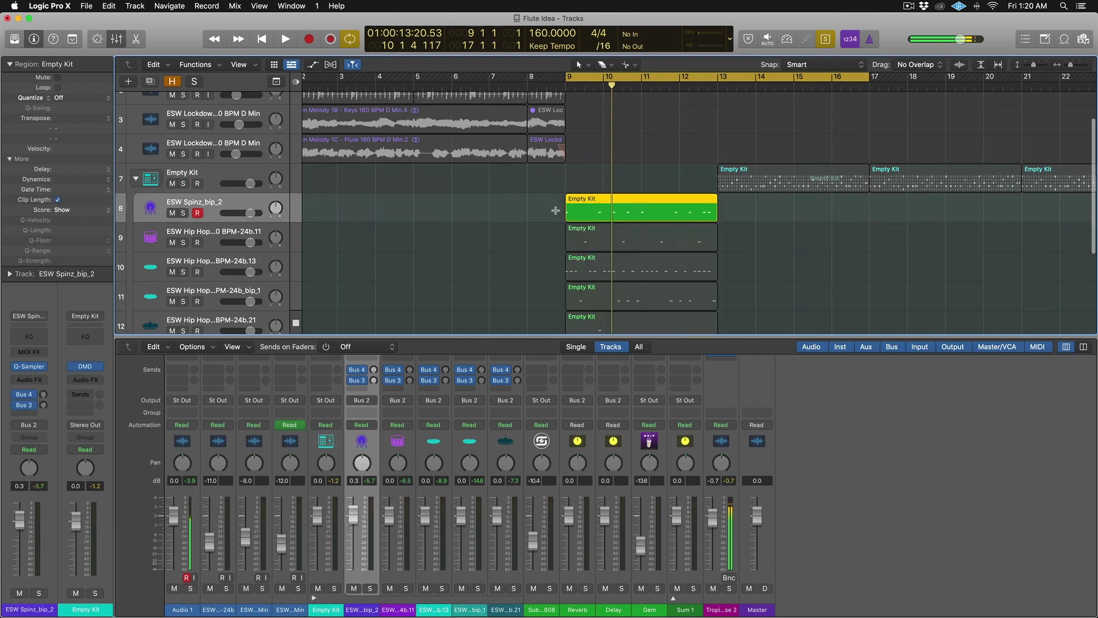
pyautogui.press('super+Right')
pyautogui.press('super+Right')
pyautogui.press('super+Up')
pyautogui.press('super+Up')
pyautogui.press('super+Down')
pyautogui.press('super+Down')
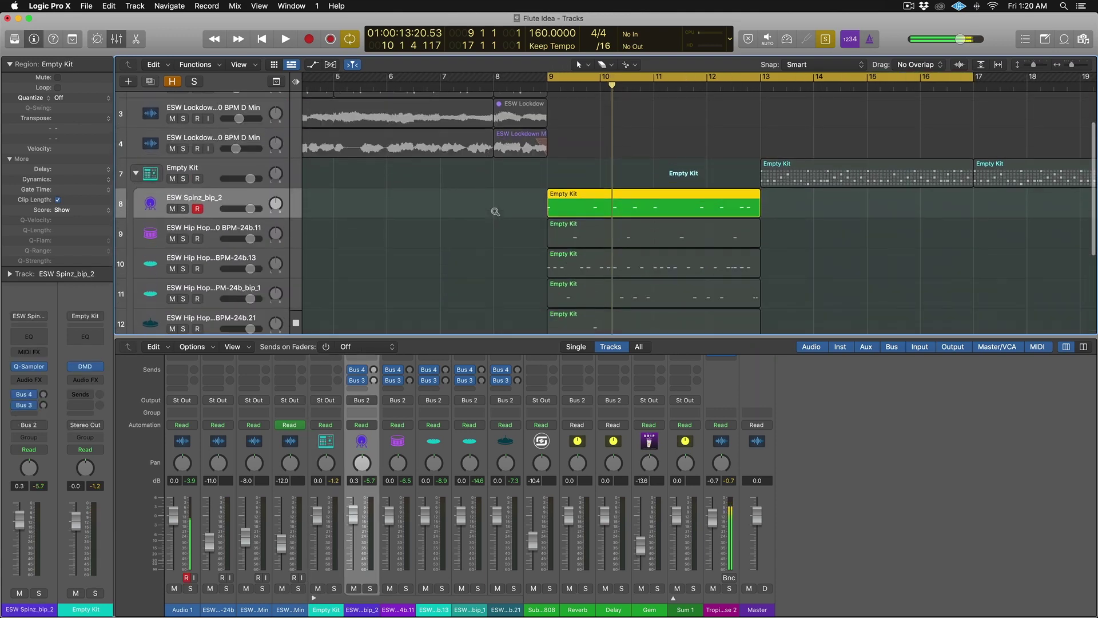
pyautogui.press('super+Left')
pyautogui.press('space')
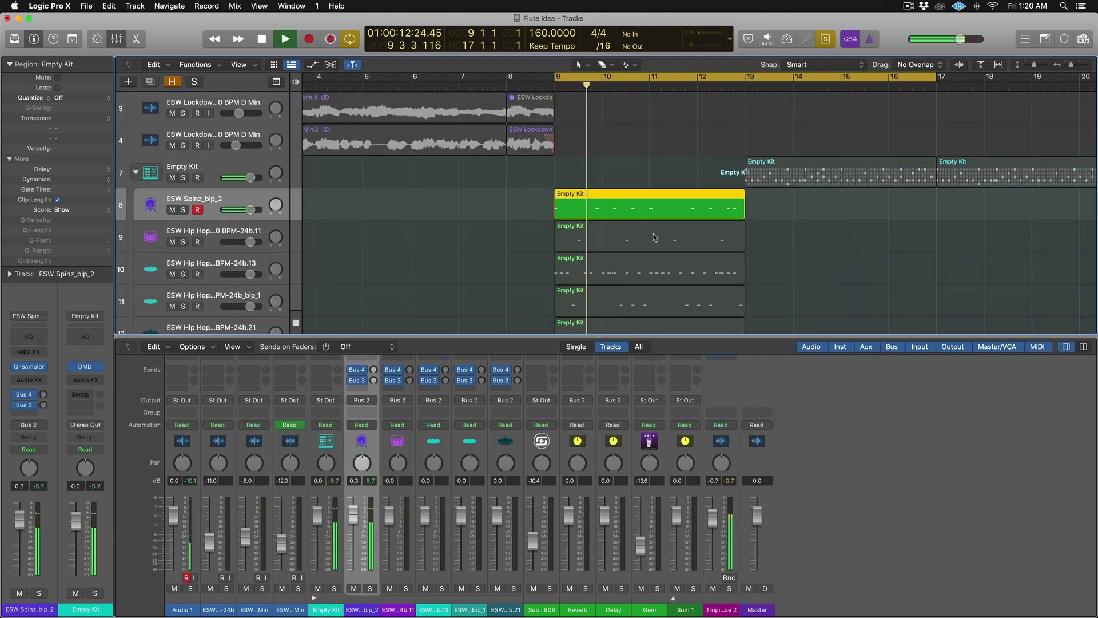
# End the solo playback, then select the BPM-24b.13 hi-hat track's region at bar 9 and audition it in solo.
pyautogui.press('space')
pyautogui.press('super+a')
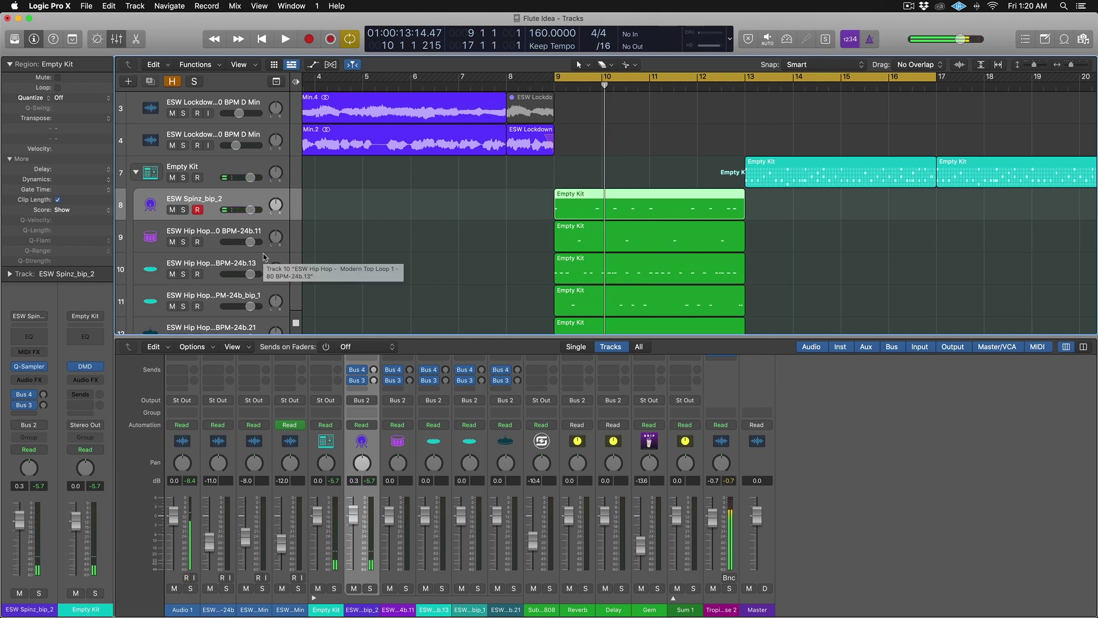
pyautogui.click(243, 259)
pyautogui.click(595, 273)
pyautogui.press('space')
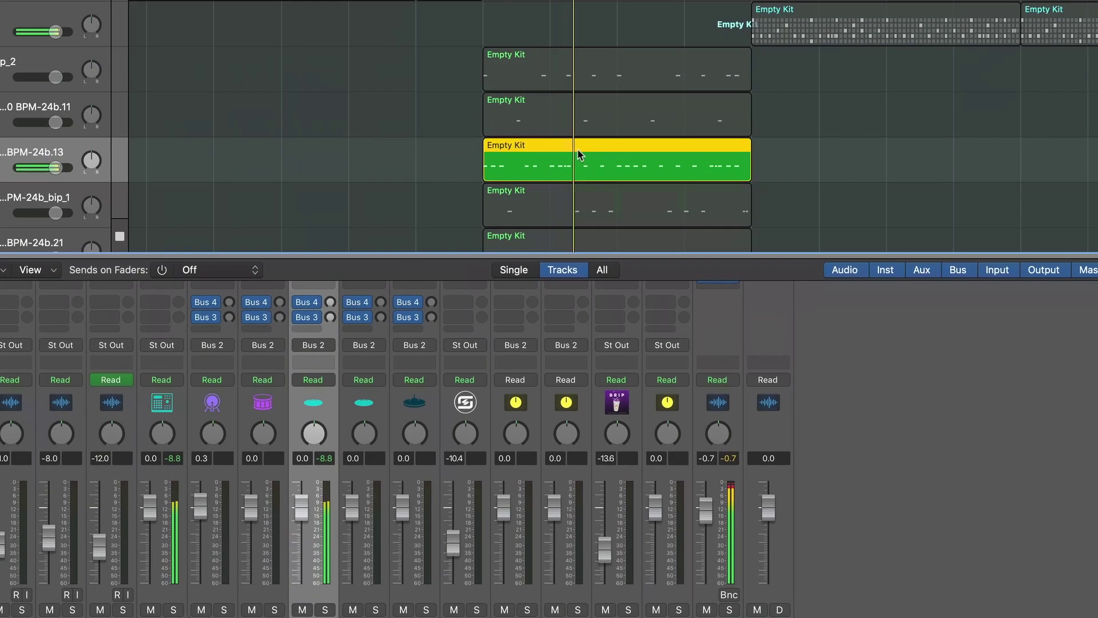
pyautogui.press('space')
# Open the BPM-24b.13 hi-hat region in the Piano Roll and check the sample loaded in its Quick Sampler.
pyautogui.doubleClick(578, 150)
pyautogui.scroll(5, 564, 463)
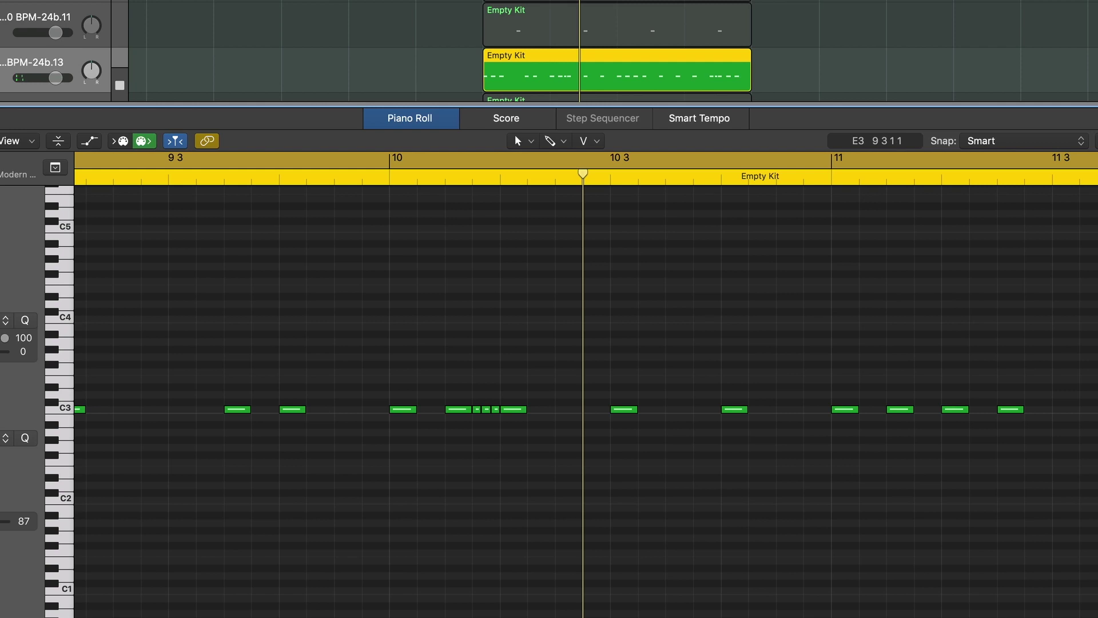
pyautogui.click(1, 312)
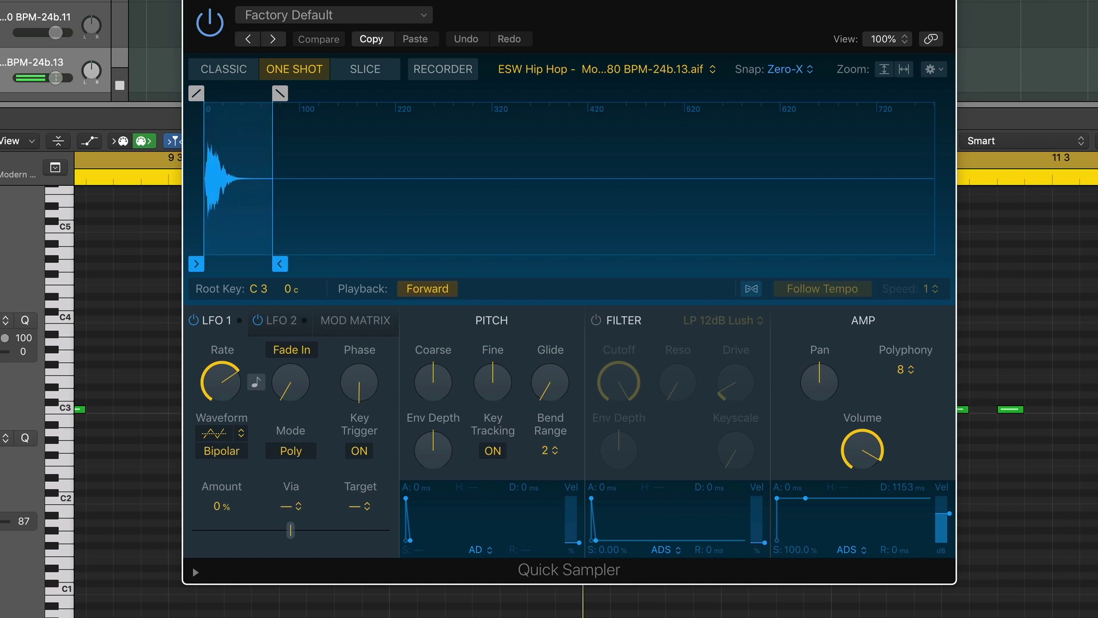
pyautogui.click(190, 1)
# Select the first short note of the hi-hat roll just before 10 2 in the BPM-24b.13 region.
pyautogui.press('super+Right')
pyautogui.press('super+Right')
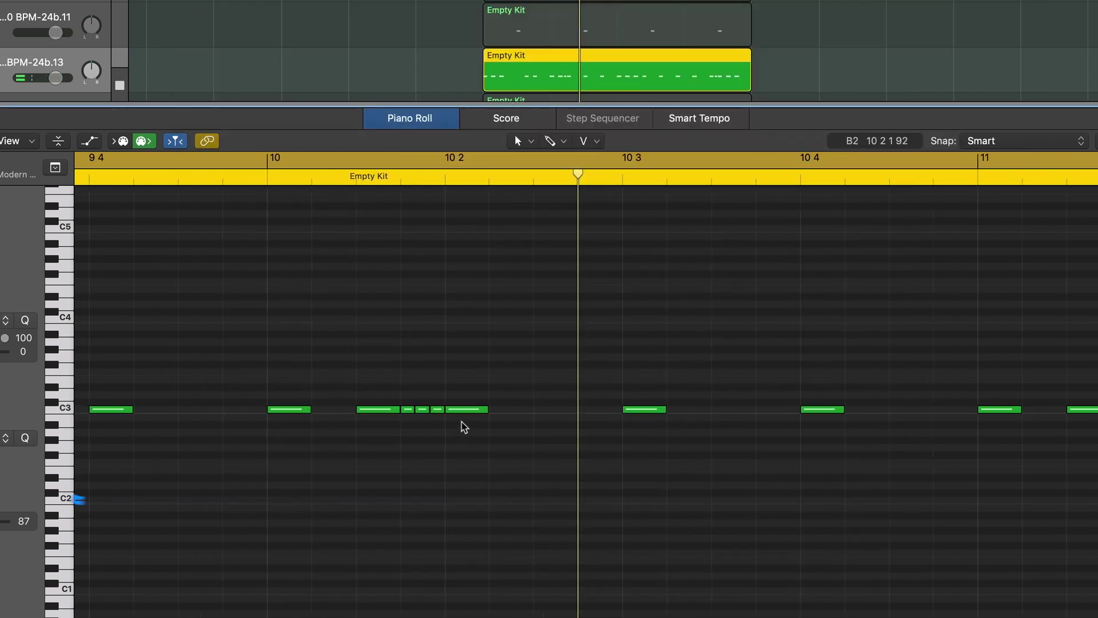
pyautogui.click(408, 409)
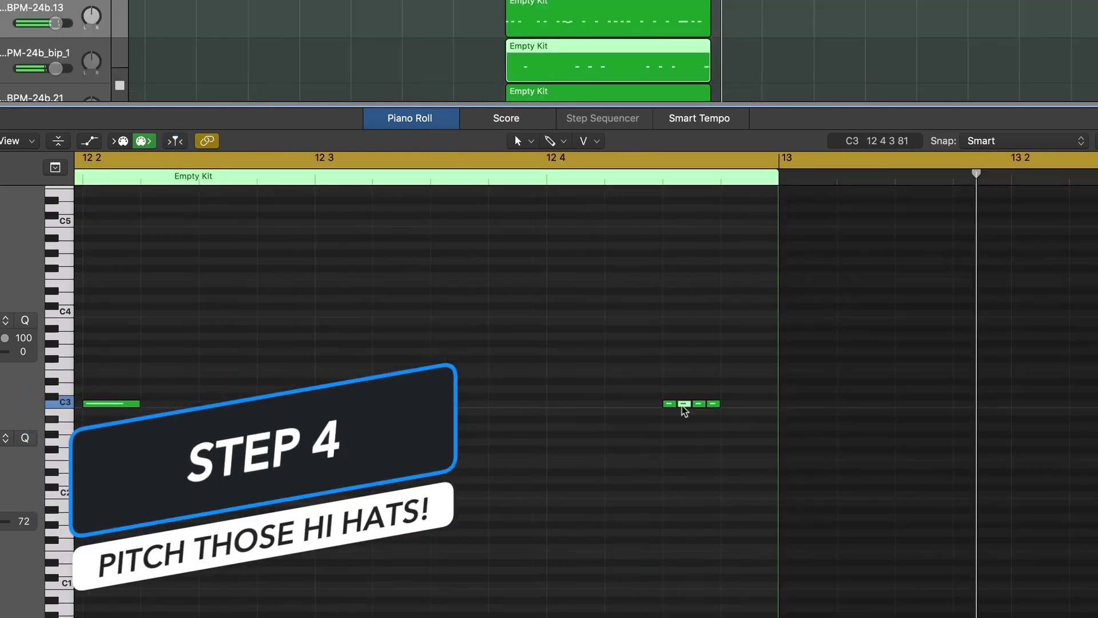
# Pitch the last three notes of the roll ending bar 12 down by 2, 4 and 6 semitones in the 24b_bip_1 region.
pyautogui.moveTo(684, 410); pyautogui.dragTo(684, 418)
pyautogui.press('Right')
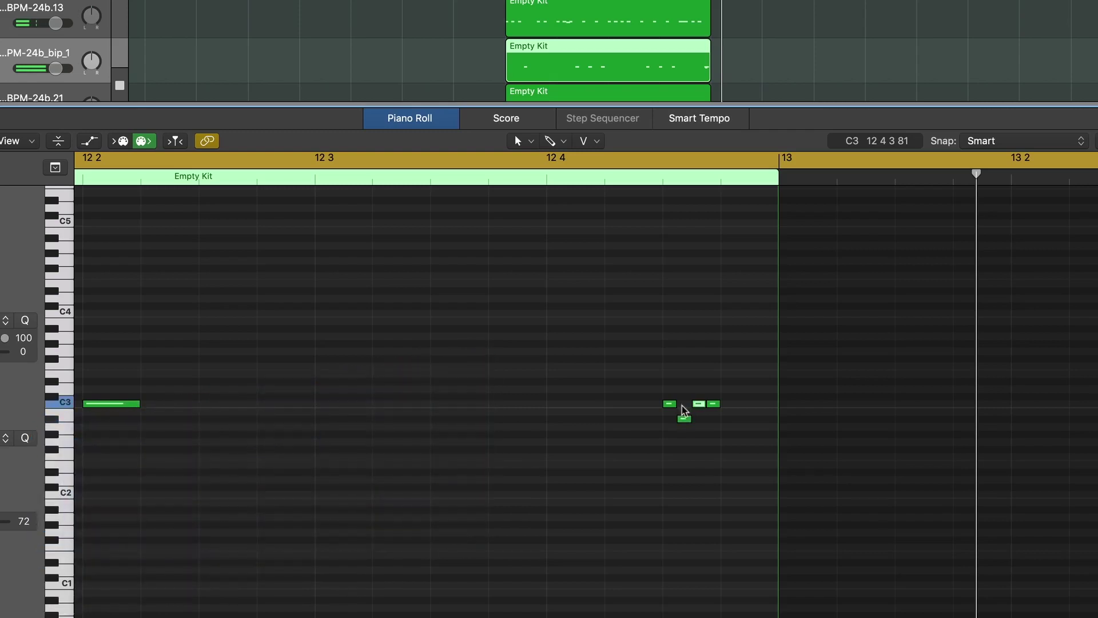
pyautogui.hotkey('alt', 'Down')
pyautogui.hotkey('alt', 'Down')
pyautogui.hotkey('alt', 'Down')
pyautogui.hotkey('alt', 'Down')
pyautogui.press('Right')
pyautogui.hotkey('alt', 'Down')
pyautogui.hotkey('alt', 'Down')
pyautogui.hotkey('alt', 'Down')
pyautogui.hotkey('alt', 'Down')
pyautogui.hotkey('alt', 'Down')
pyautogui.hotkey('alt', 'Down')
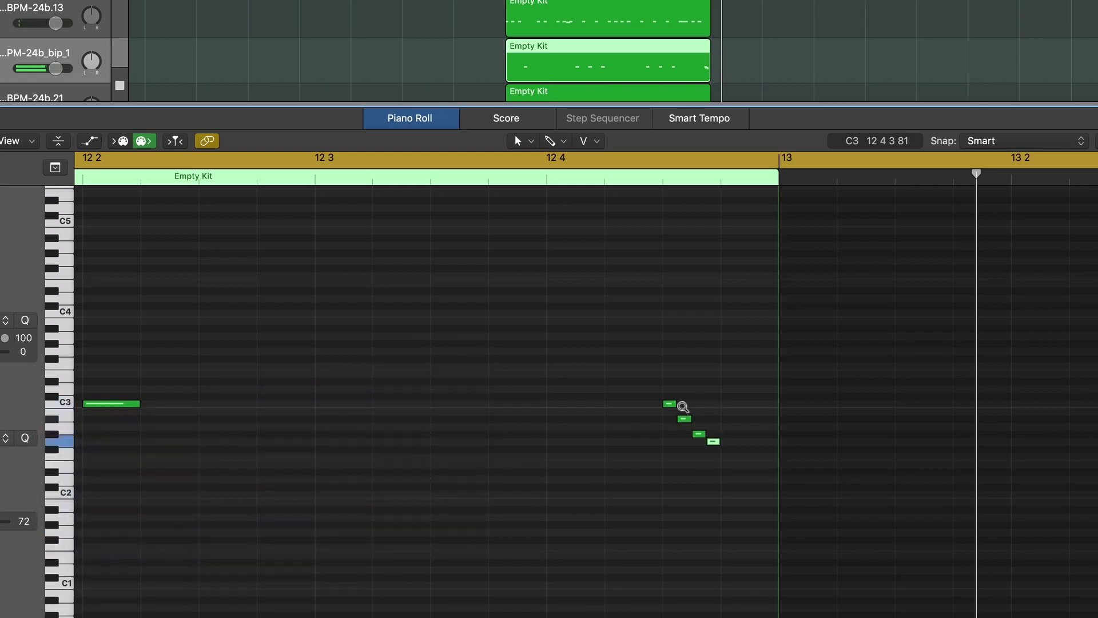
# Play back the full arrangement from bar 9 with the pitched hi-hats, bring back the Mixer, and stop playback.
pyautogui.press('space')
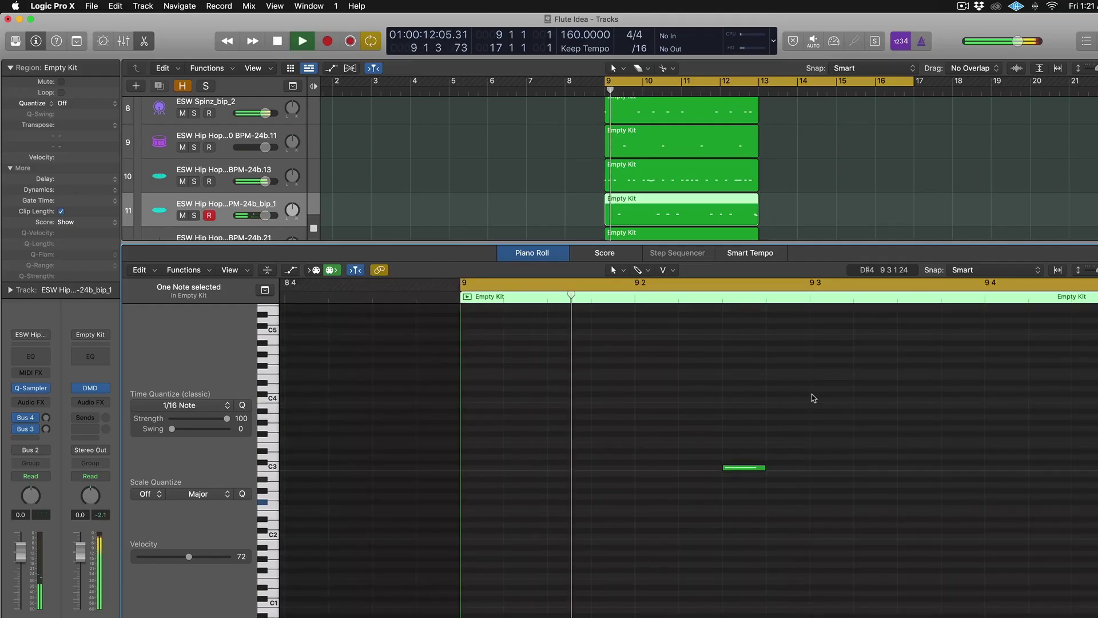
pyautogui.press('super+Left')
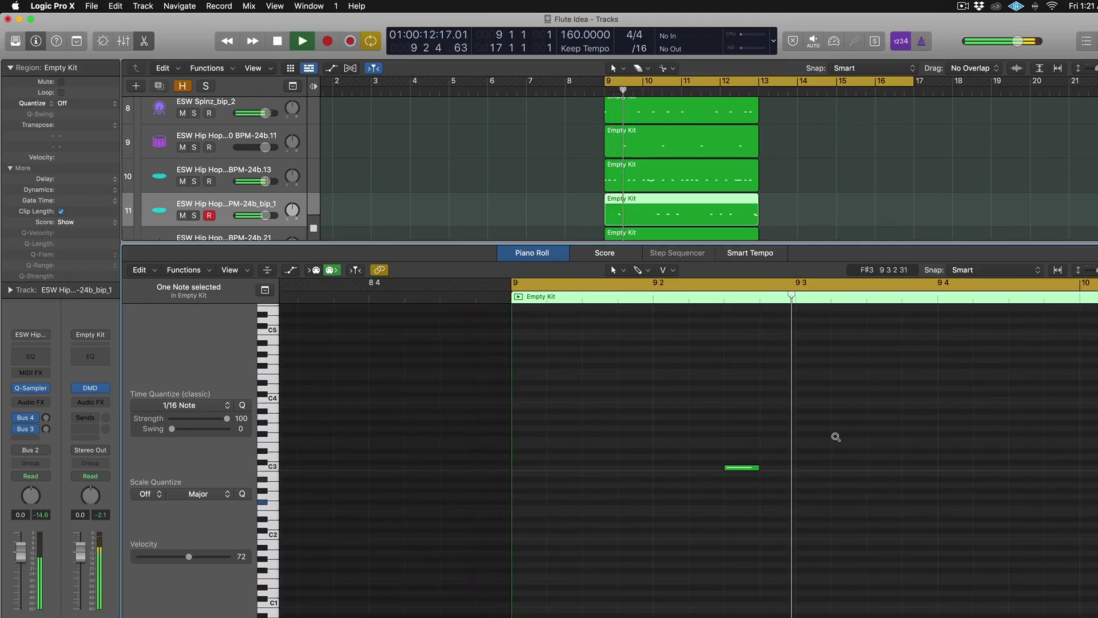
pyautogui.press('x')
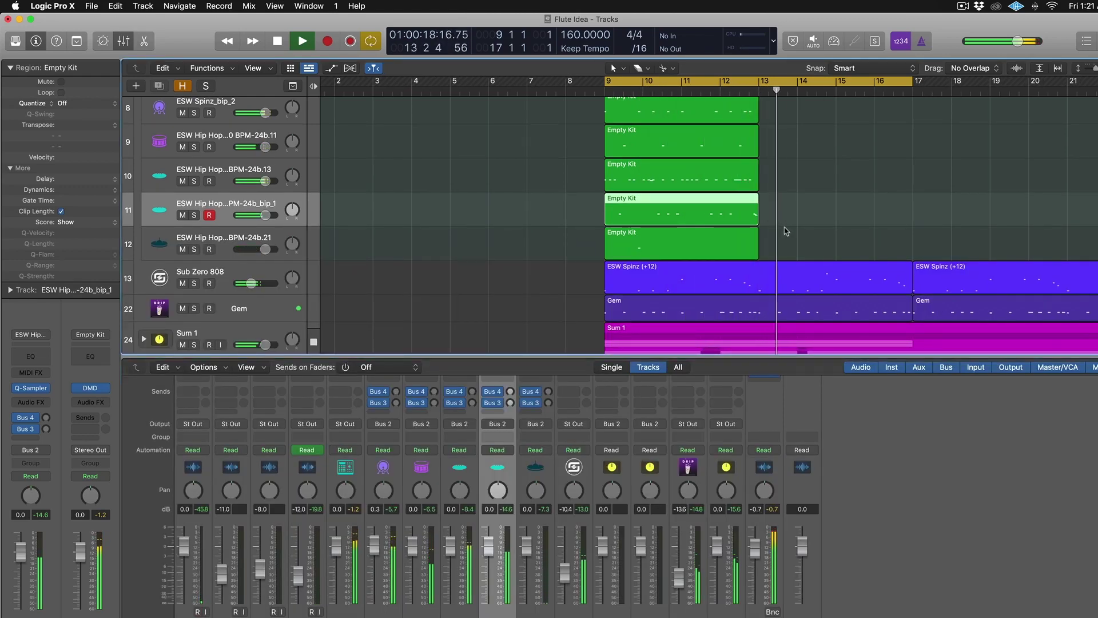
pyautogui.scroll(-5, 785, 215)
pyautogui.press('space')
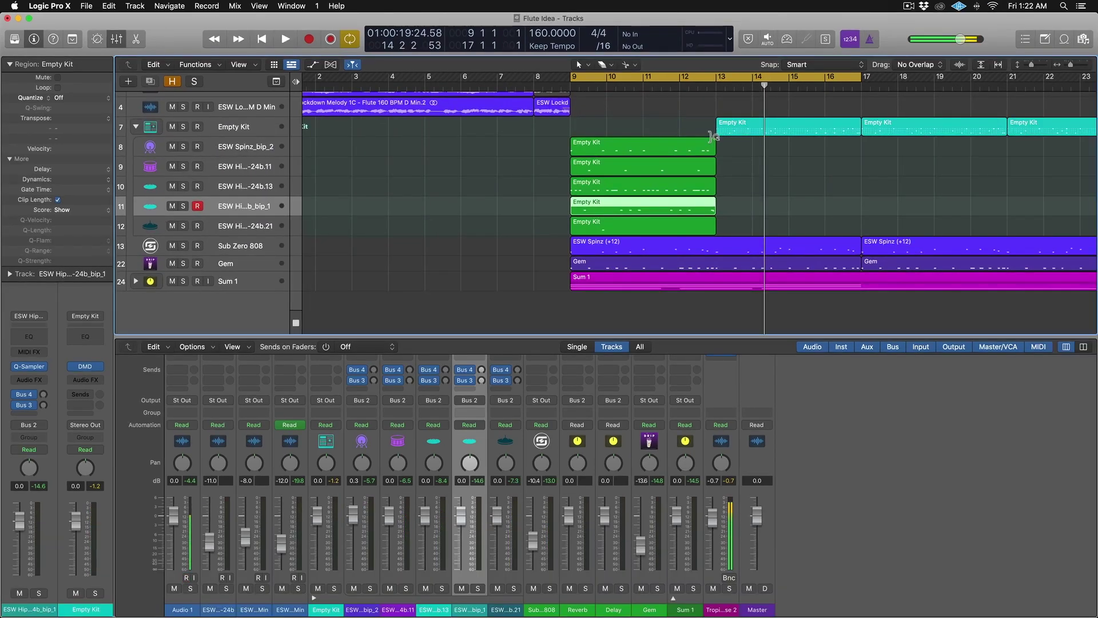